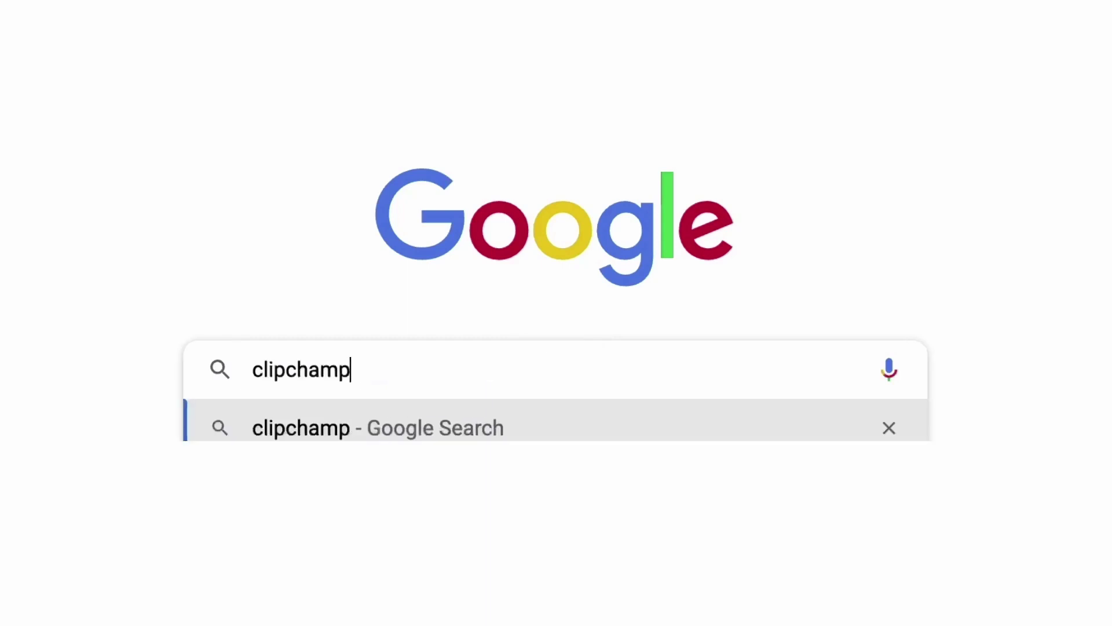
Open the Clipchamp website from the Google results for 'clipchamp'.
click(410, 232)
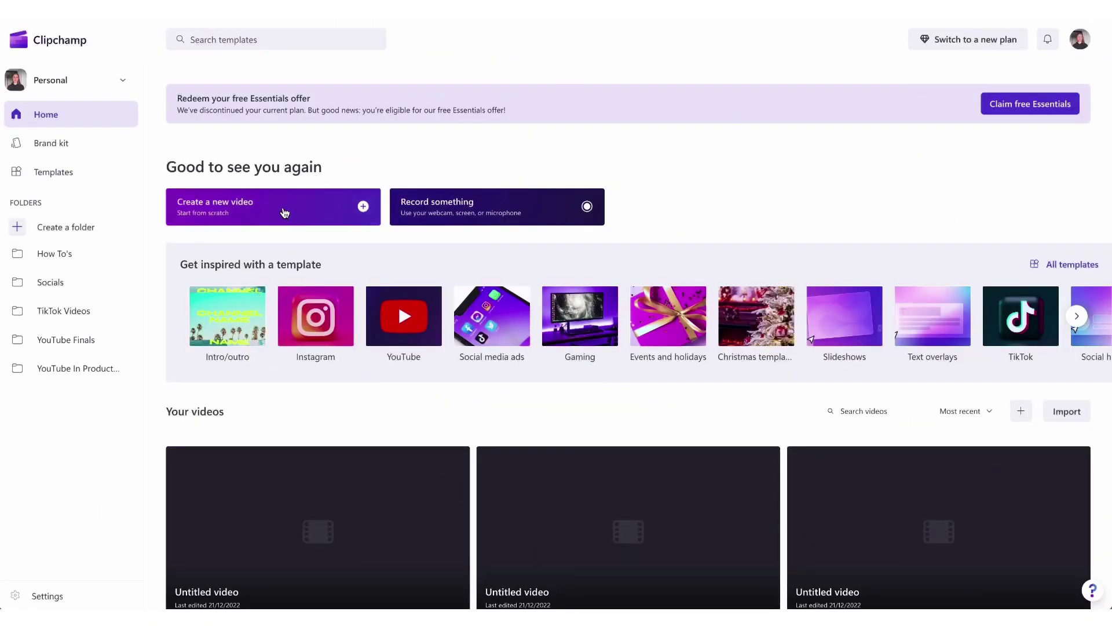
Start a blank video, import My Video.mp4 and drag the dance clip onto the timeline.
click(306, 214)
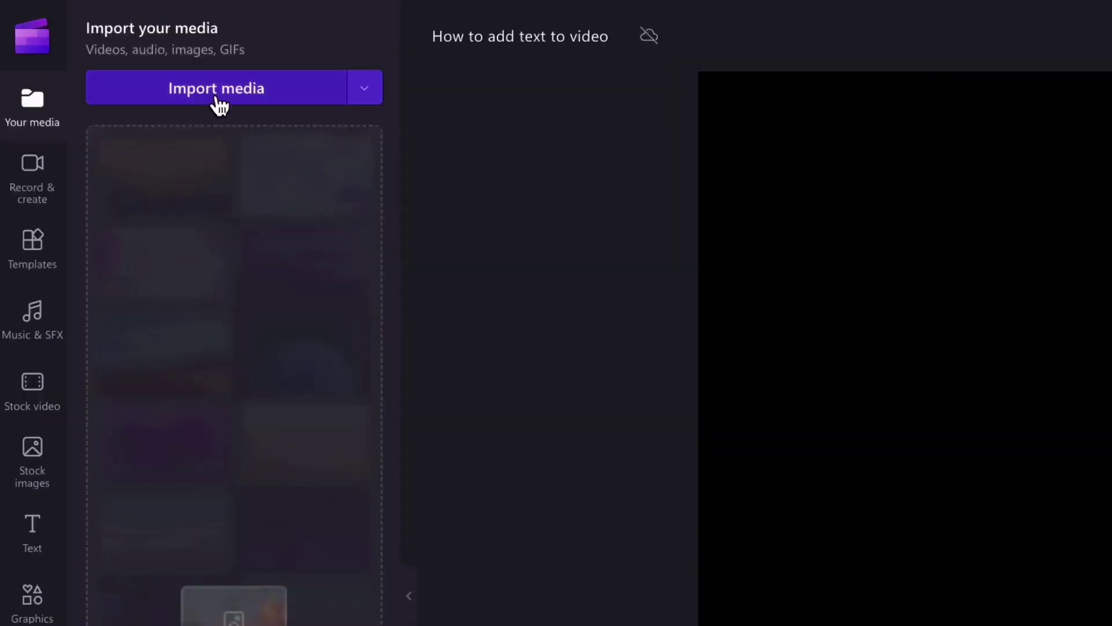
click(241, 96)
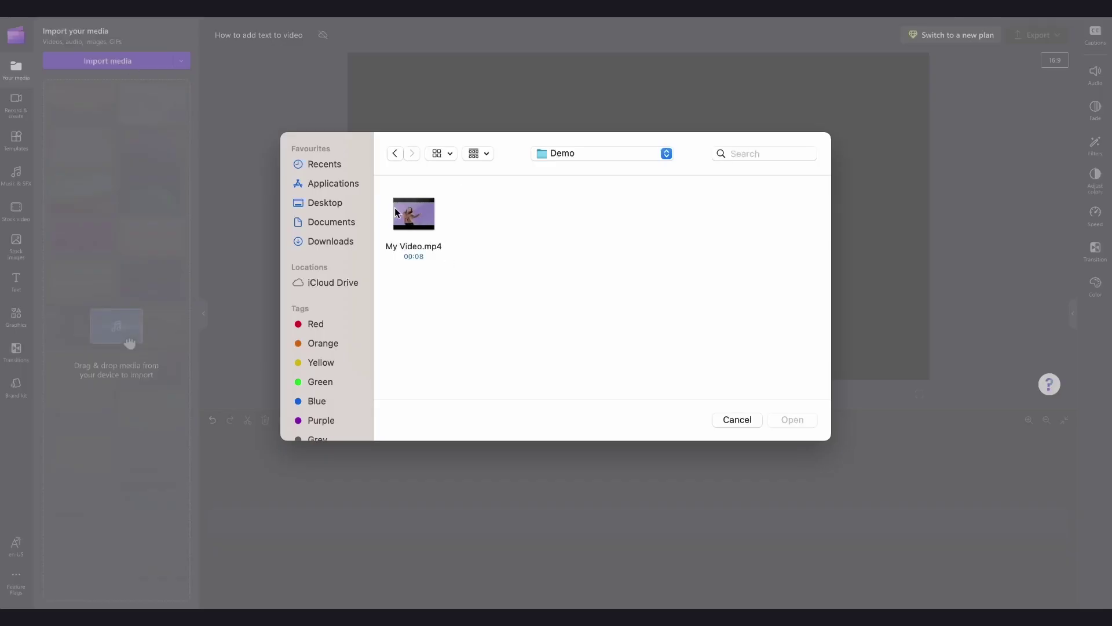
click(411, 217)
click(774, 419)
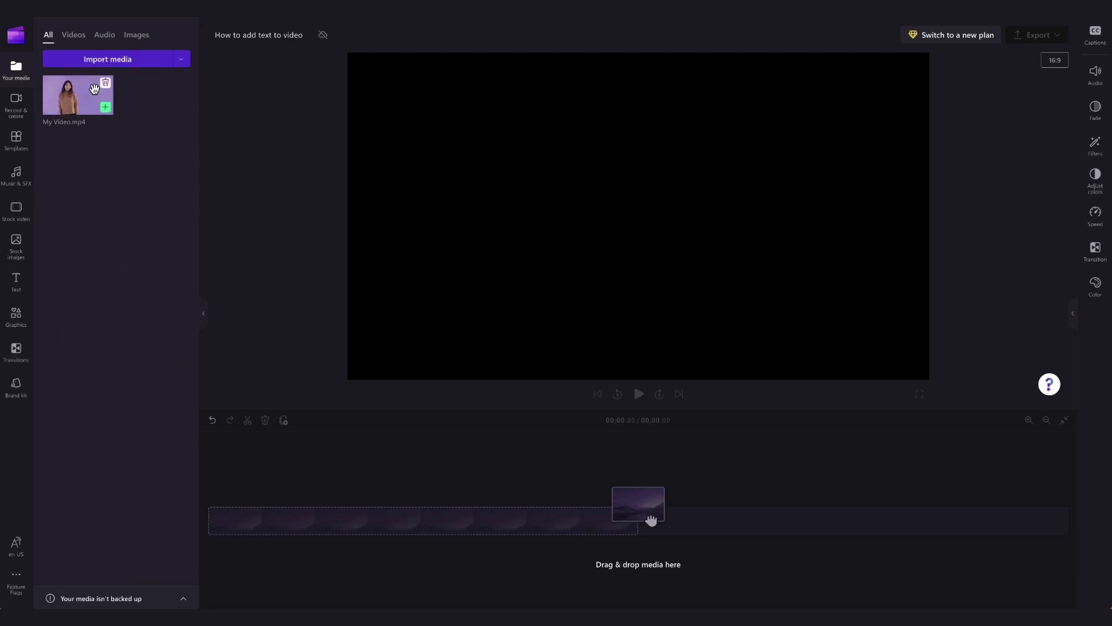
drag(75, 96, 268, 542)
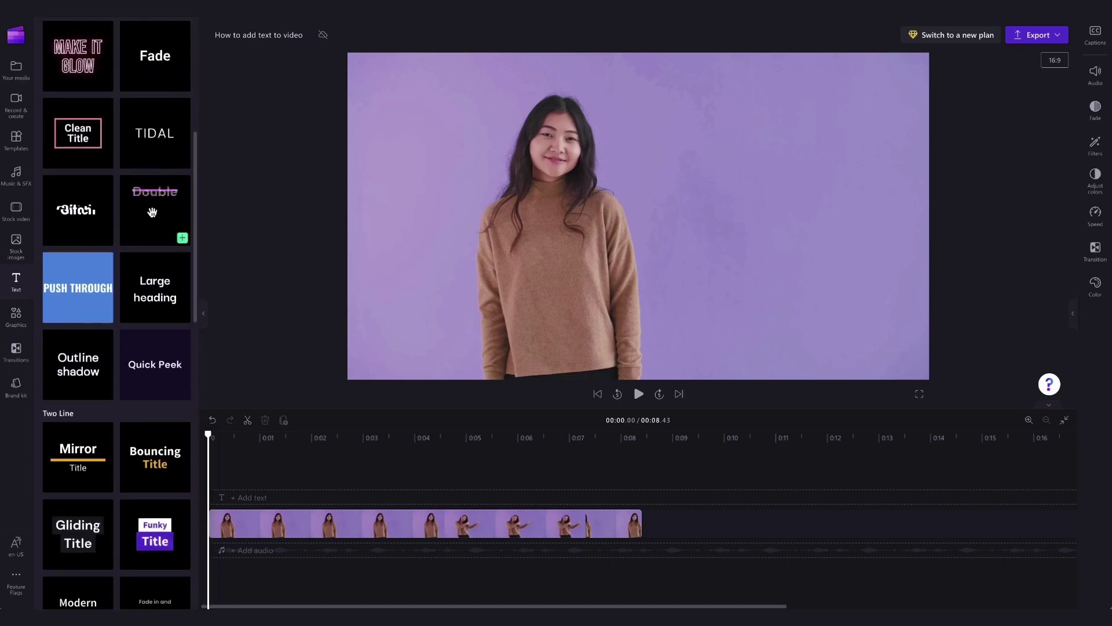
mouse_move(77, 209)
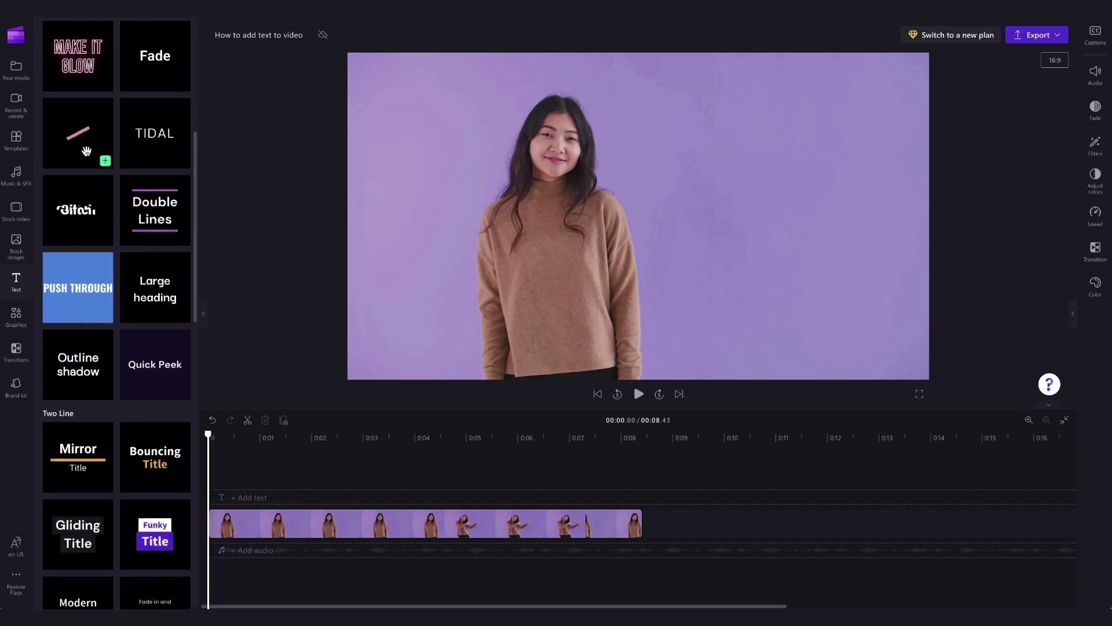
Scroll the Text library back up to the Plain text and Title styles.
mouse_move(78, 56)
scroll(71, 272, up, 5)
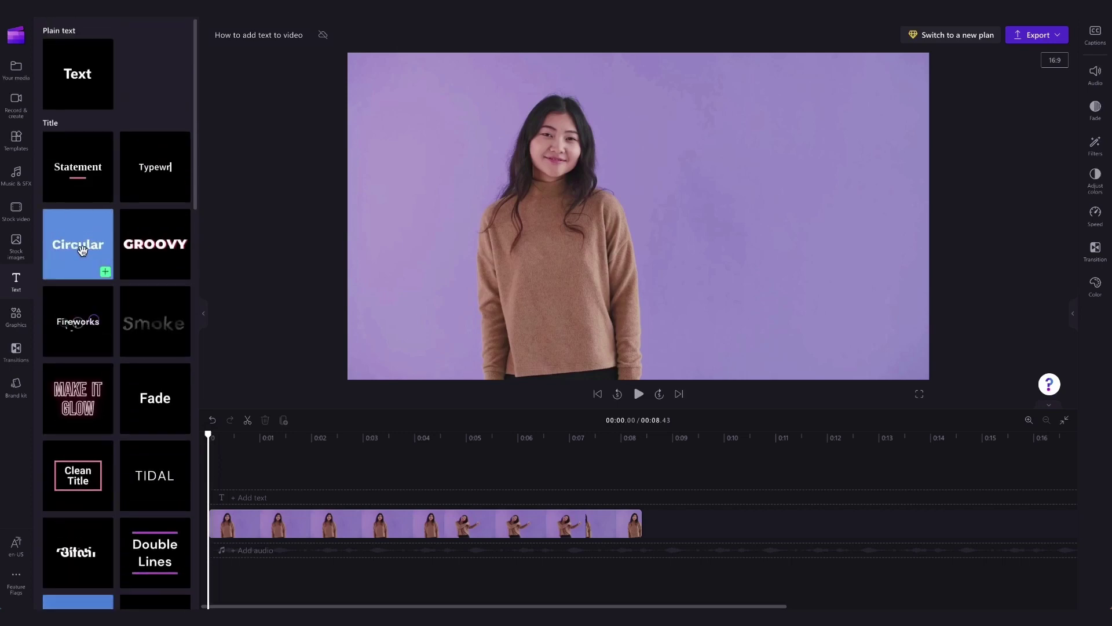
mouse_move(78, 167)
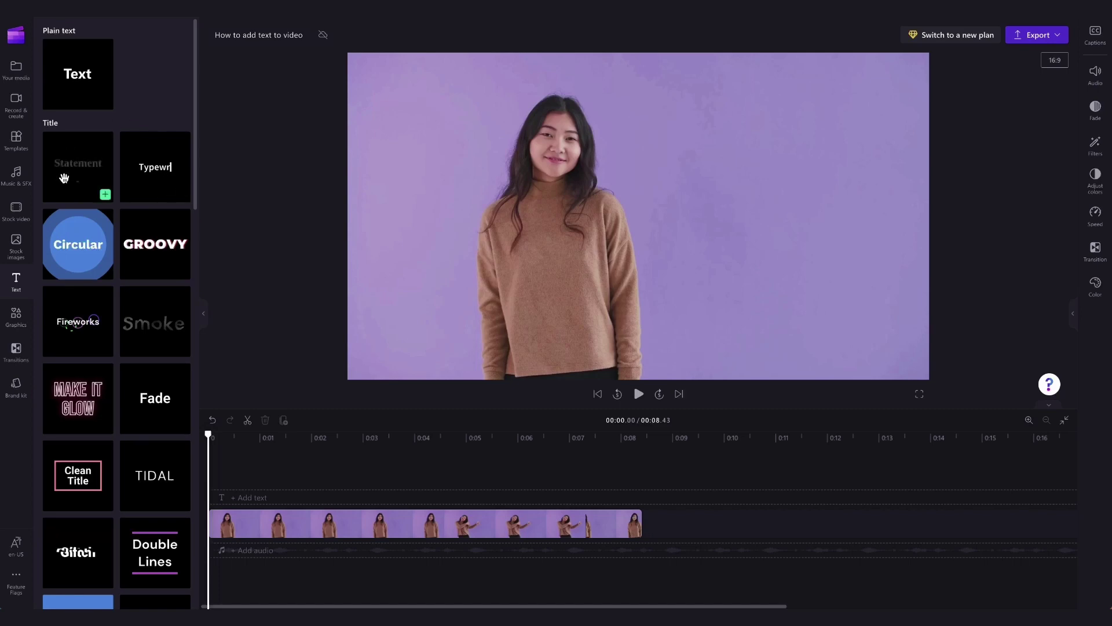
Add a Statement title, shrink it into the upper right of the frame, and preview it.
drag(74, 173, 218, 459)
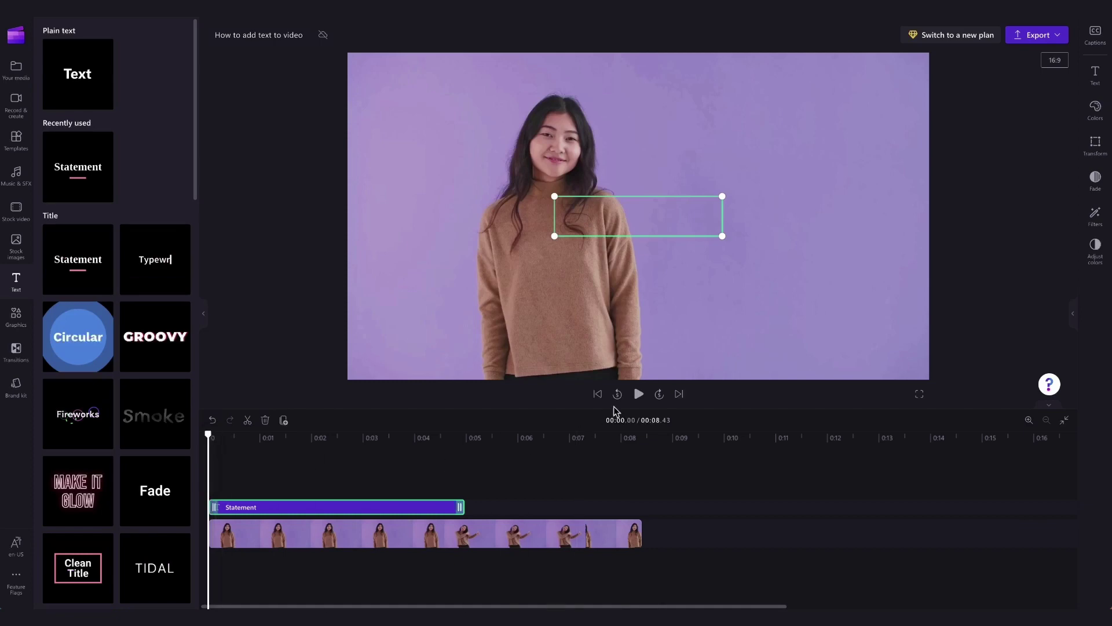
click(639, 394)
click(639, 395)
mouse_move(722, 197)
mouse_down()
mouse_move(691, 206)
mouse_move(782, 135)
mouse_move(813, 281)
mouse_move(810, 132)
mouse_up()
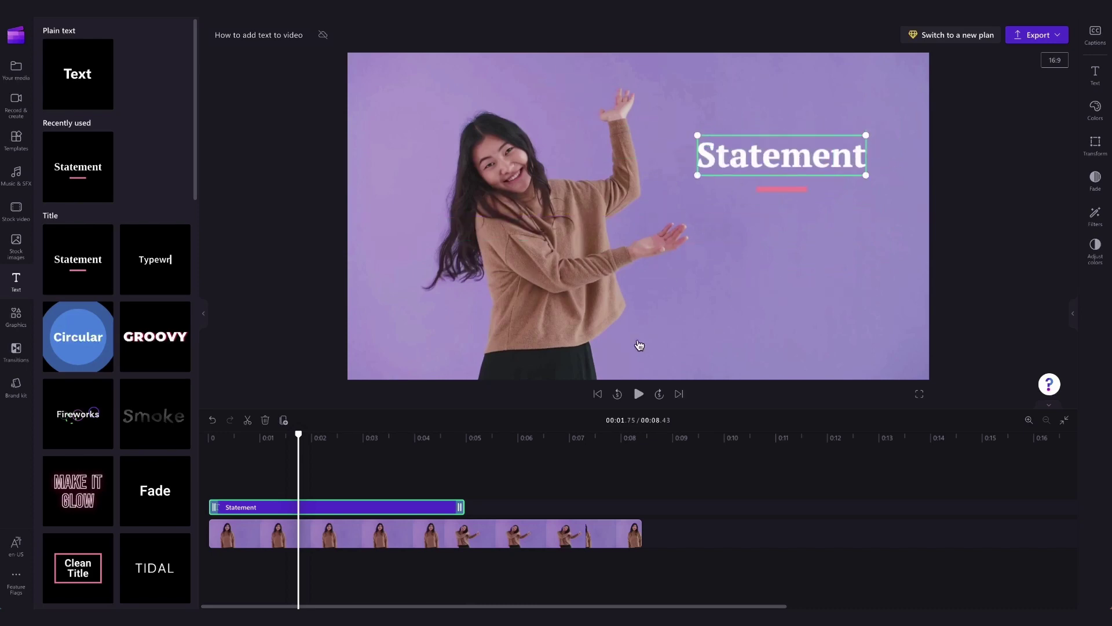
click(620, 398)
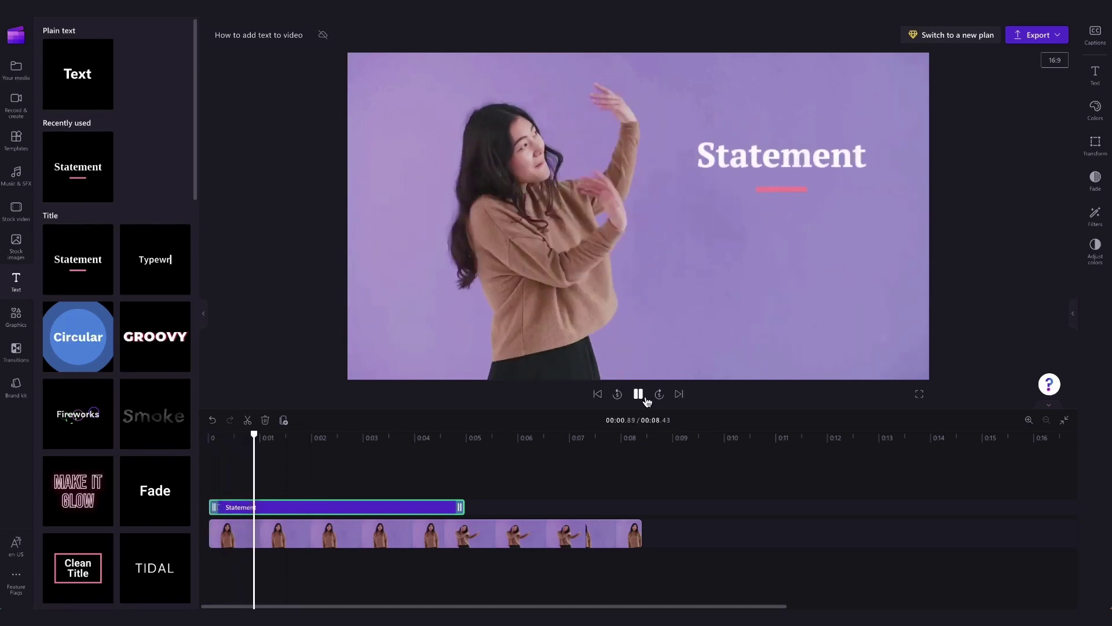
click(646, 399)
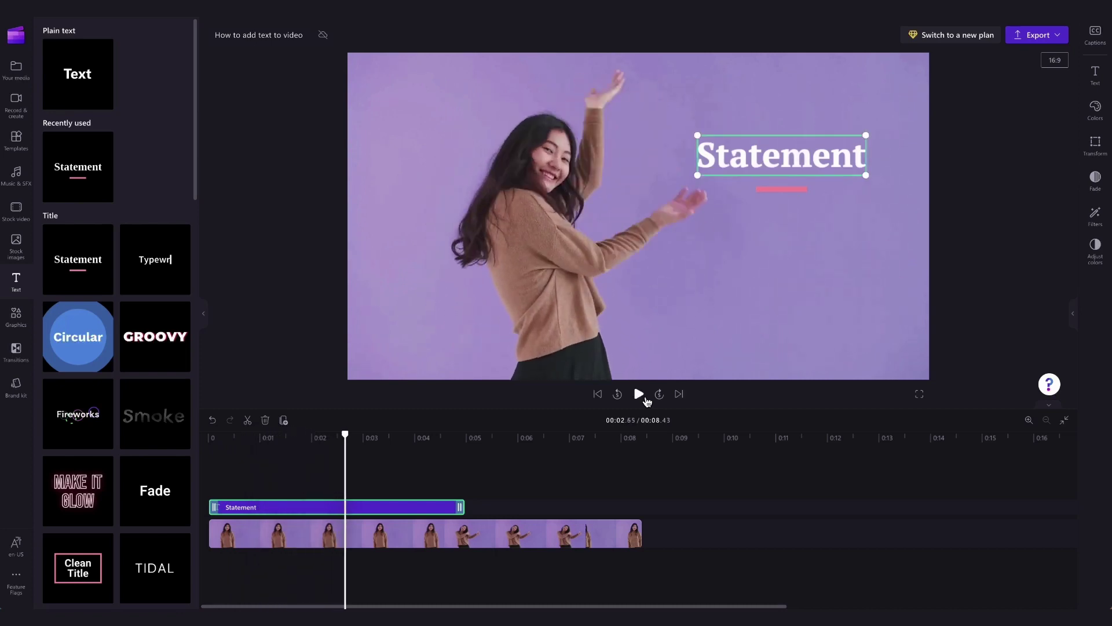
Shift the Statement title to start near 0:01 and stretch it to the clip's end, then play.
mouse_move(345, 435)
mouse_down()
mouse_move(241, 434)
mouse_move(255, 434)
mouse_up()
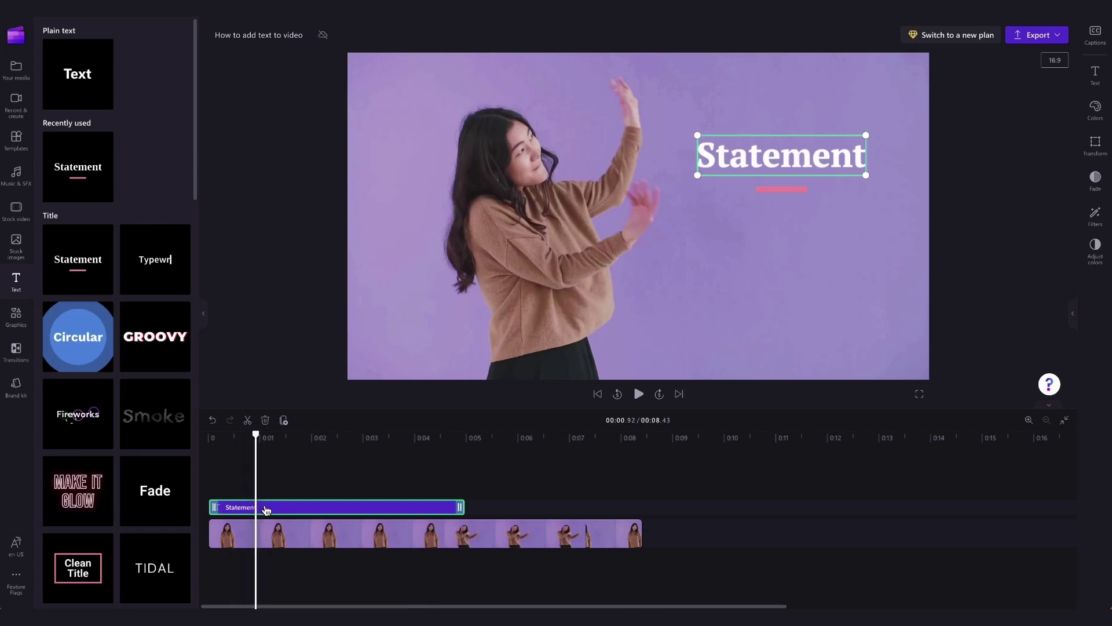
drag(267, 509, 312, 508)
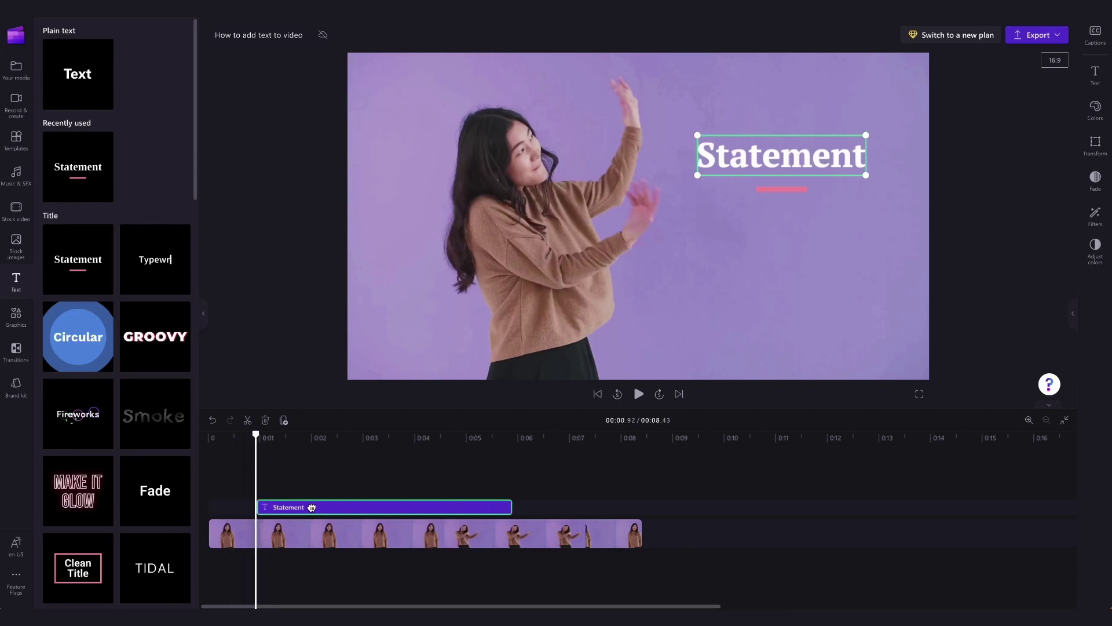
click(312, 508)
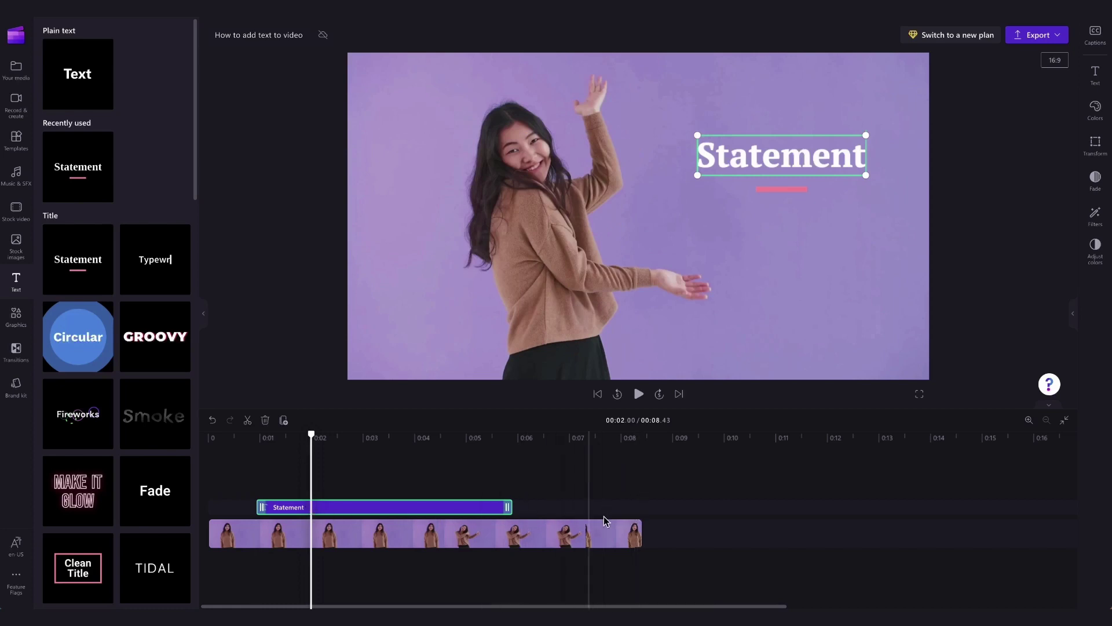
drag(508, 507, 642, 507)
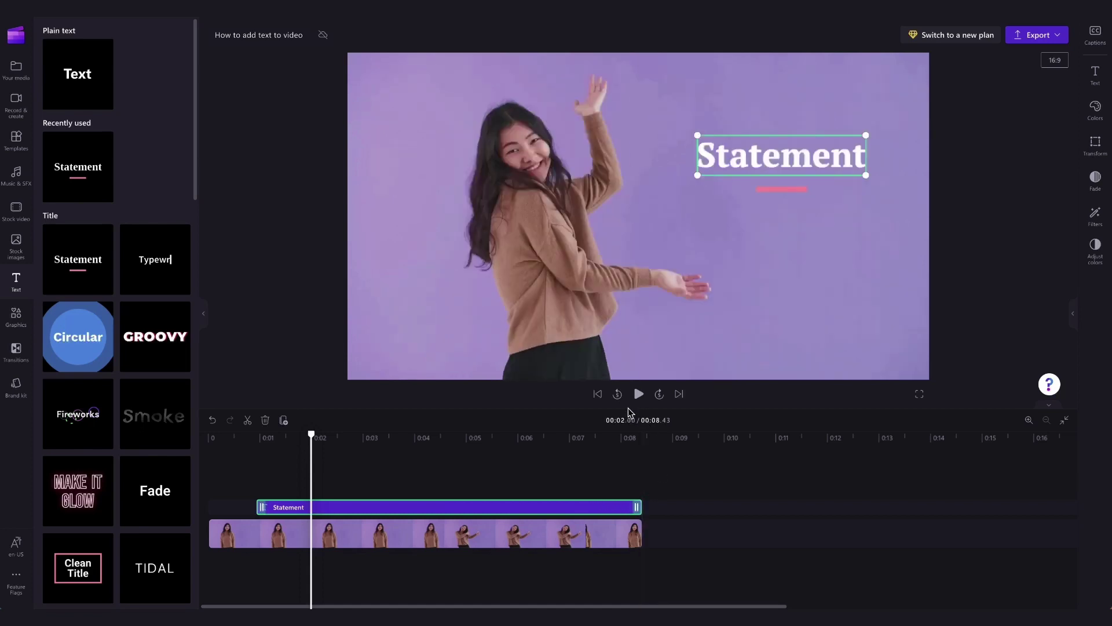
click(598, 393)
click(638, 393)
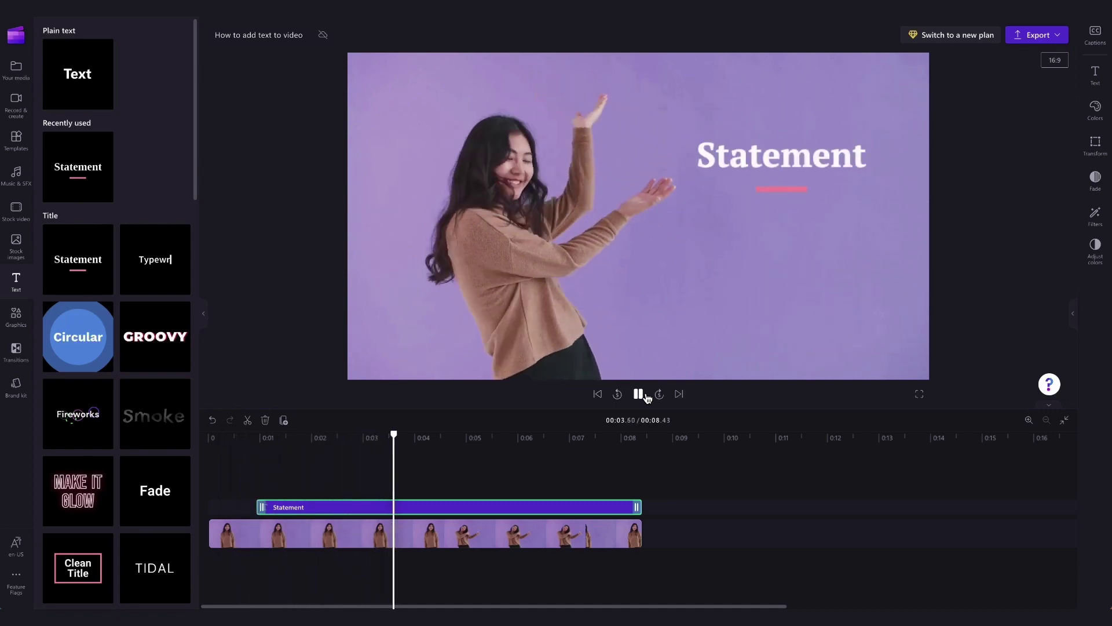
Swap the Statement title for the Typewriter style and preview it.
click(646, 397)
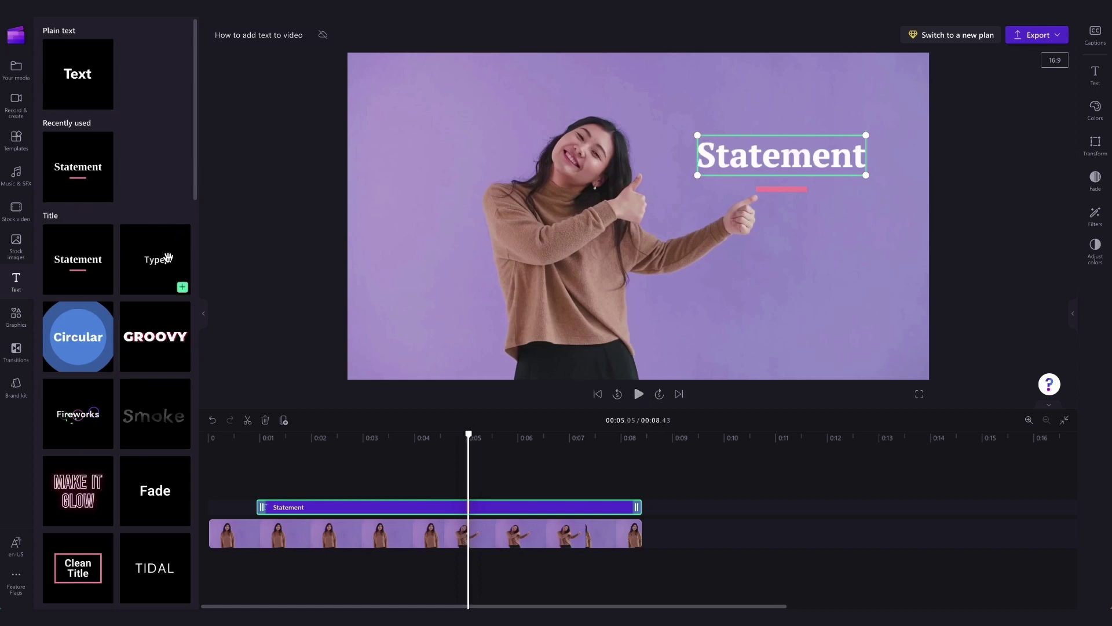
drag(164, 258, 440, 507)
click(639, 394)
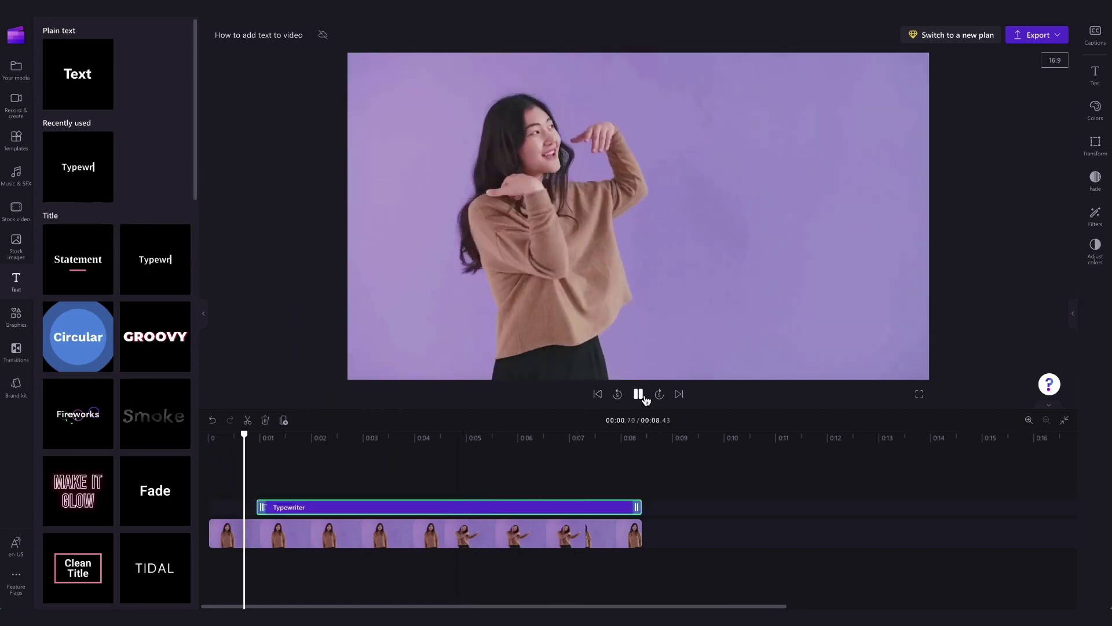
click(641, 396)
Try the Bouncing Title style, then settle on GROOVY and preview it.
scroll(195, 351, down, 8)
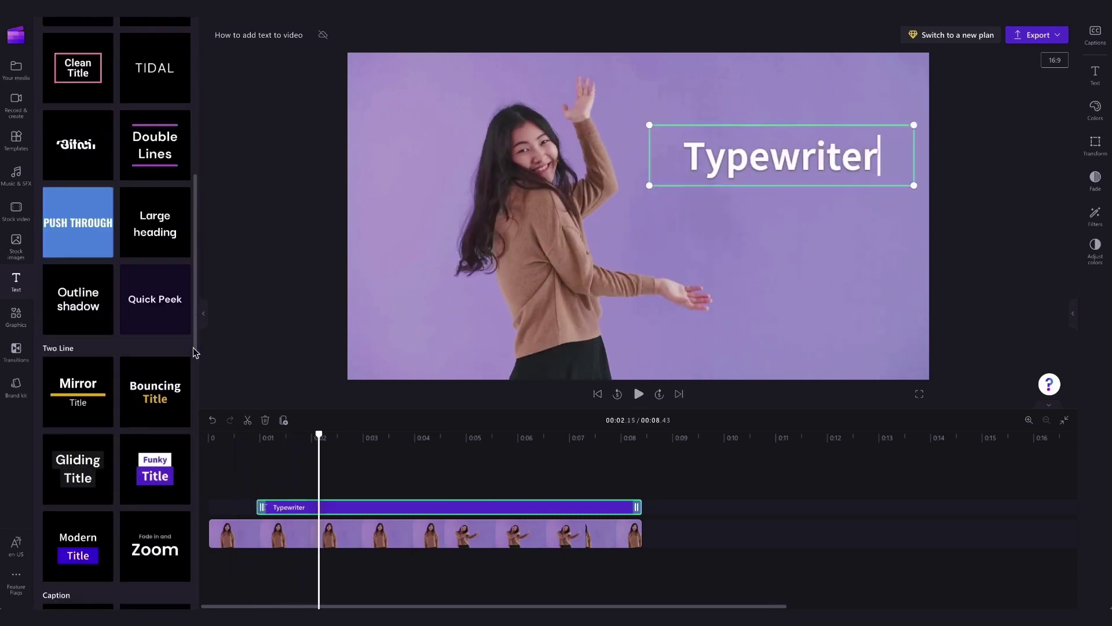
drag(155, 371, 359, 507)
scroll(116, 290, up, 10)
mouse_move(155, 336)
mouse_down()
mouse_move(291, 356)
mouse_move(325, 507)
mouse_up()
click(638, 394)
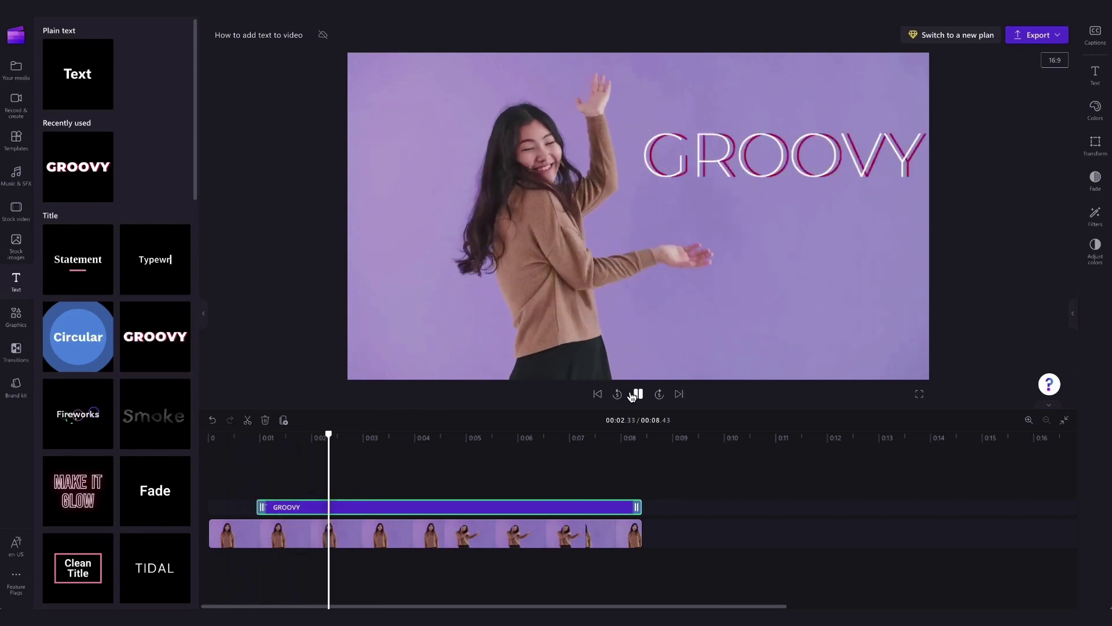
click(637, 394)
click(979, 234)
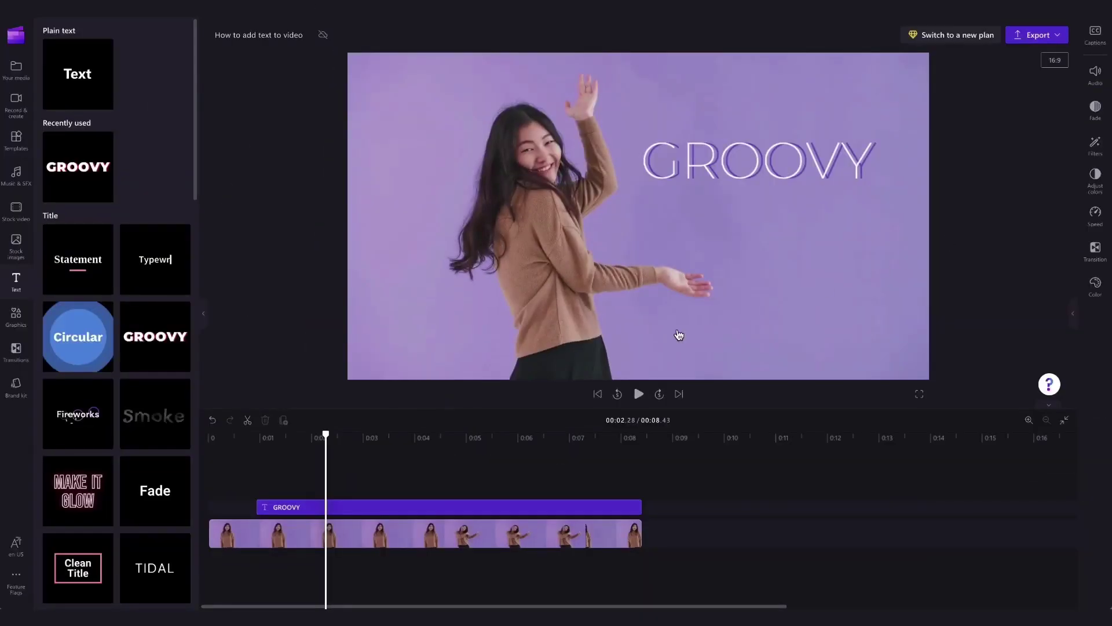
Change the title wording to 'your text' and 'here' on two lines.
click(523, 512)
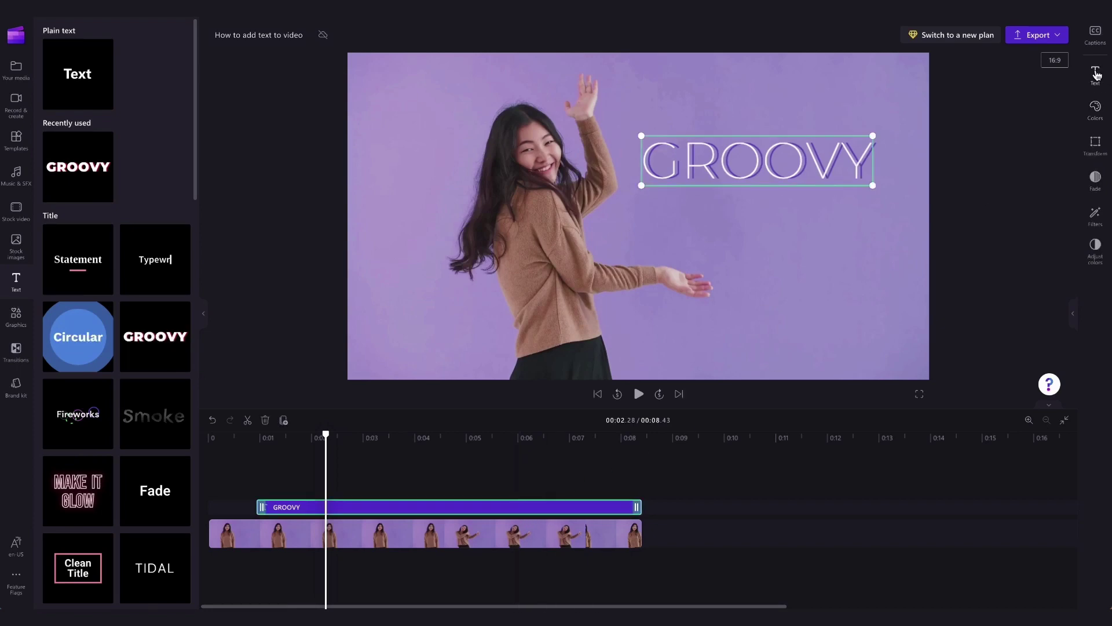
click(1096, 74)
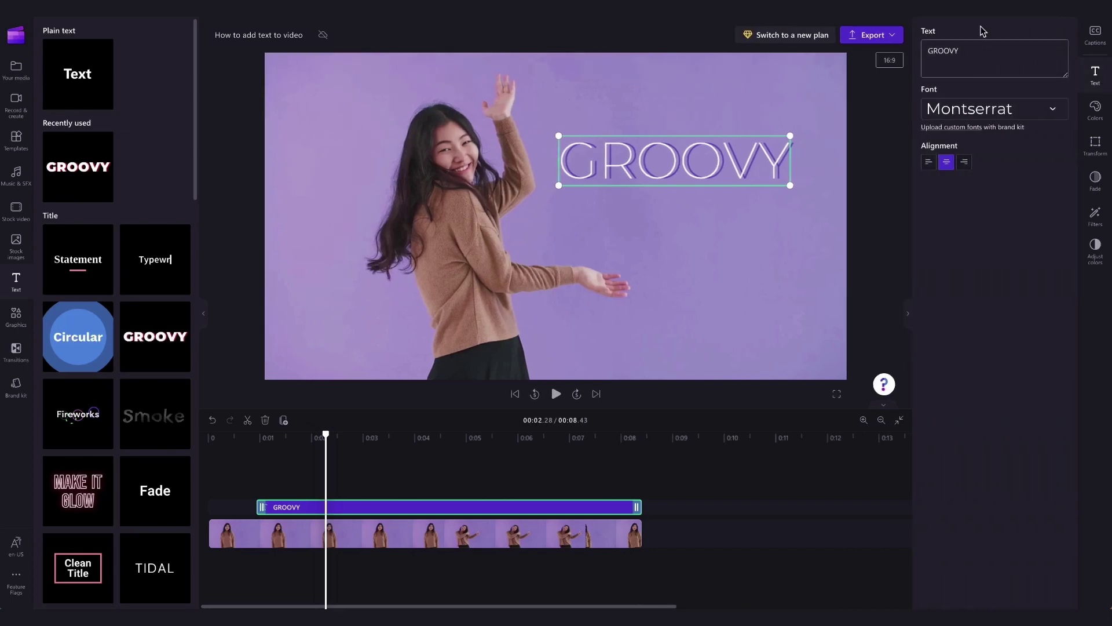
key(ctrl+a)
text(your text)
key(Return)
text(here)
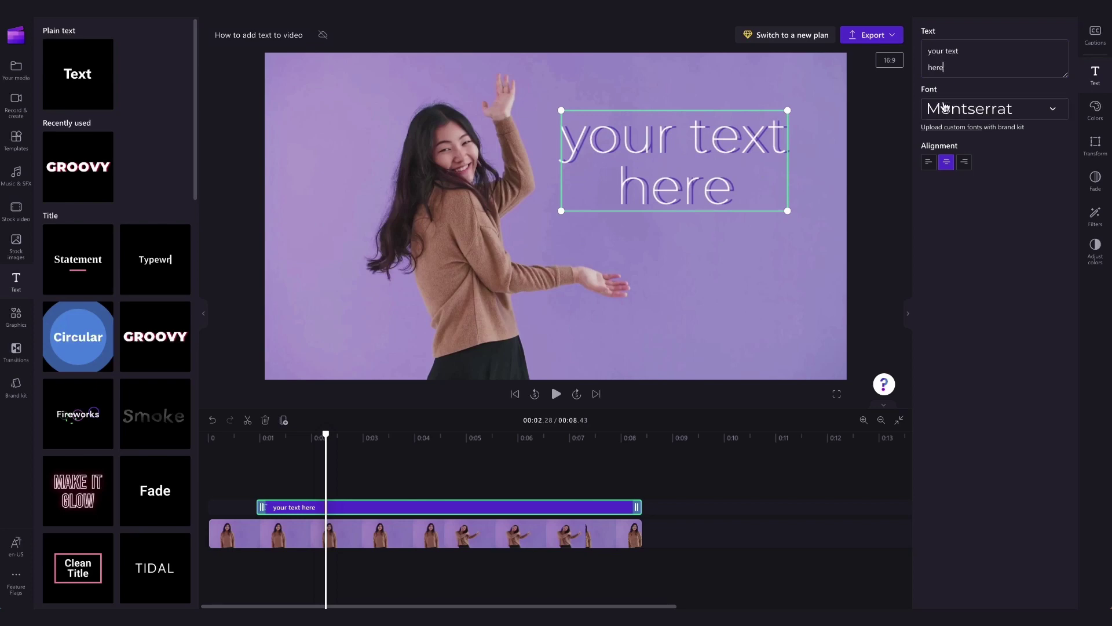
Try the Alfa Slab One and GT Flexa Ext Rg Bold fonts, then browse the font list further.
click(954, 107)
scroll(1028, 319, down, 3)
scroll(1029, 322, down, 3)
scroll(1028, 320, up, 10)
scroll(1037, 280, down, 2)
click(1020, 207)
click(1007, 113)
click(988, 186)
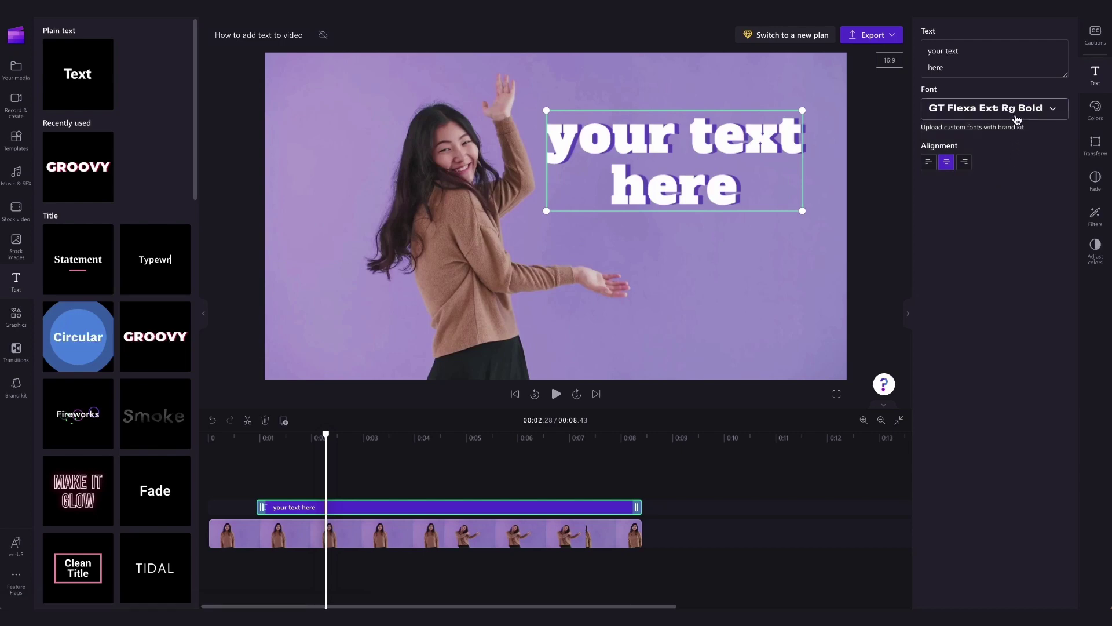
click(1018, 116)
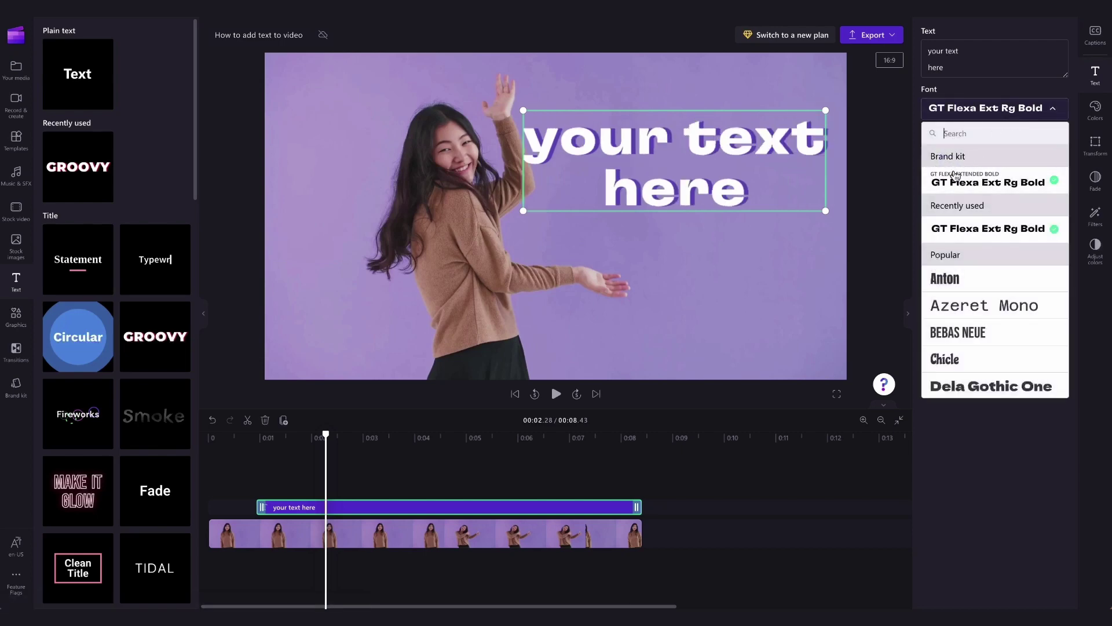
scroll(988, 318, down, 3)
scroll(990, 318, down, 2)
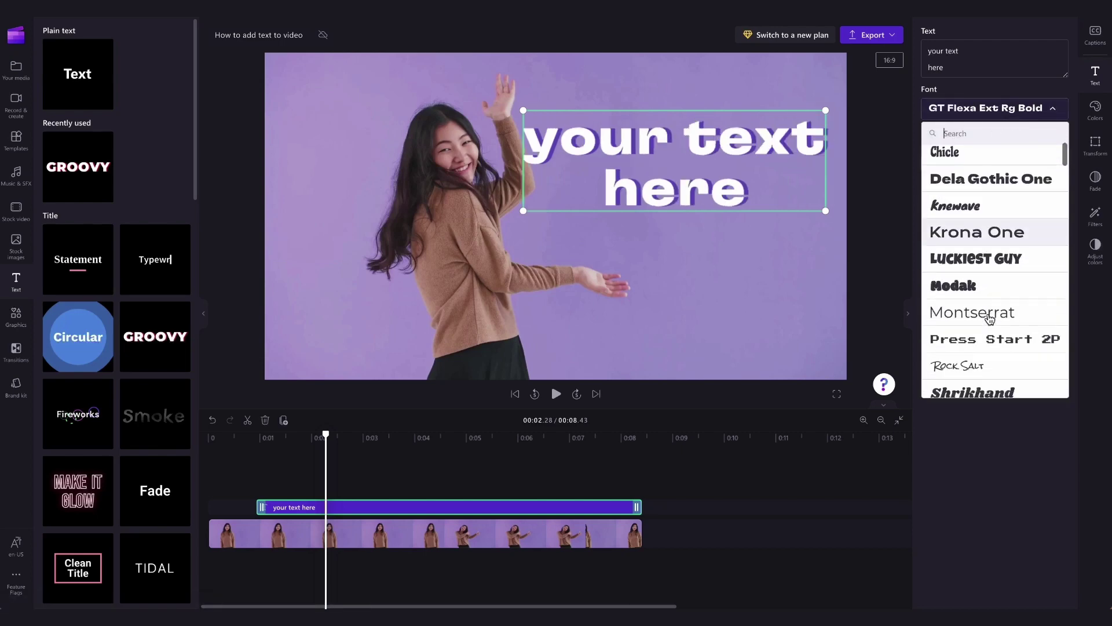
Set the title font to Modak and colour it a pale mint.
click(983, 290)
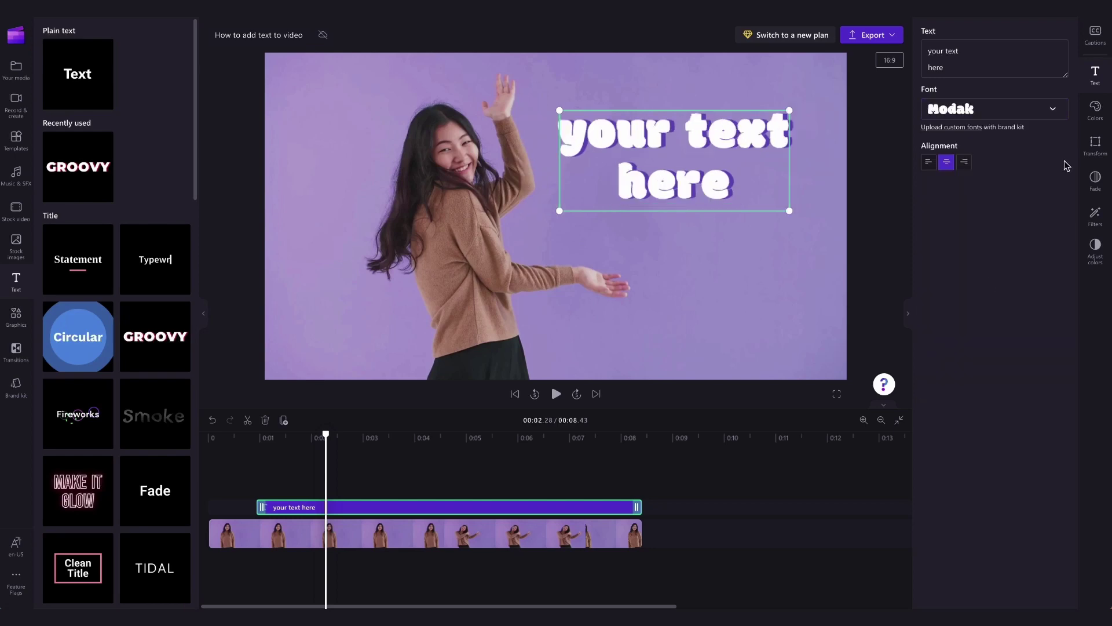
click(1095, 111)
click(933, 51)
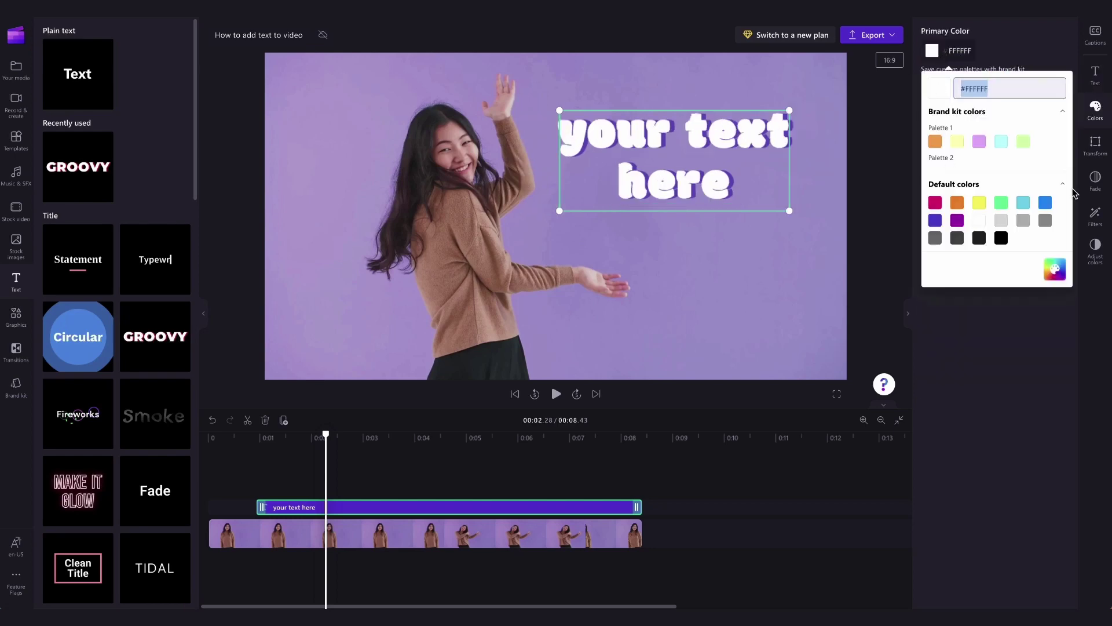
click(1052, 270)
click(1043, 126)
click(1043, 206)
click(964, 207)
click(961, 130)
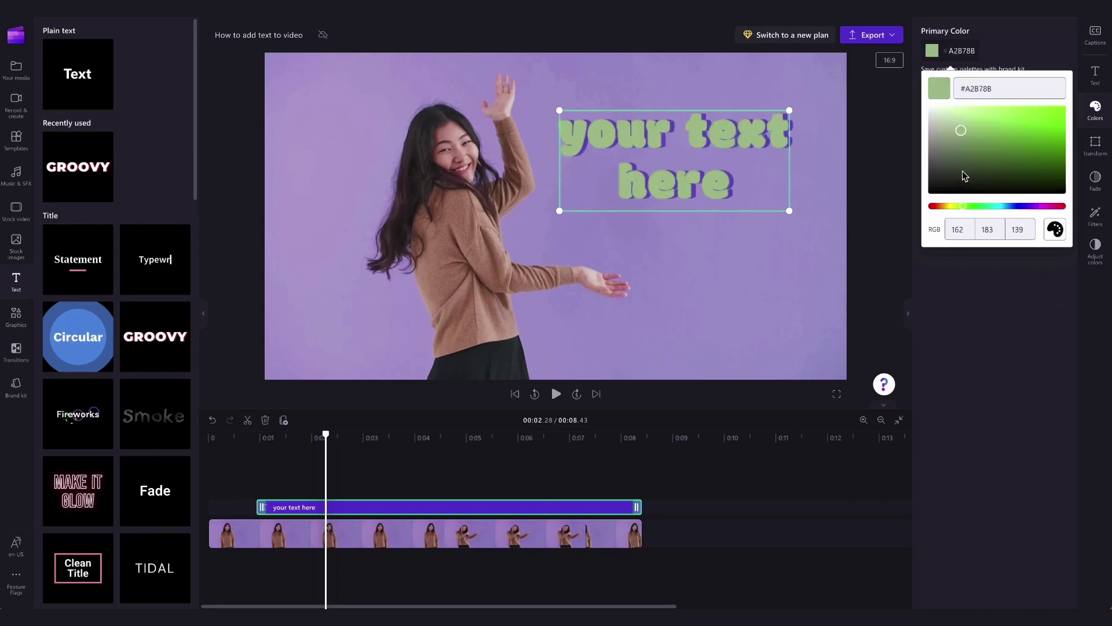
click(971, 112)
click(1034, 36)
Enlarge the title slightly and move it to the upper right of the frame.
click(1095, 145)
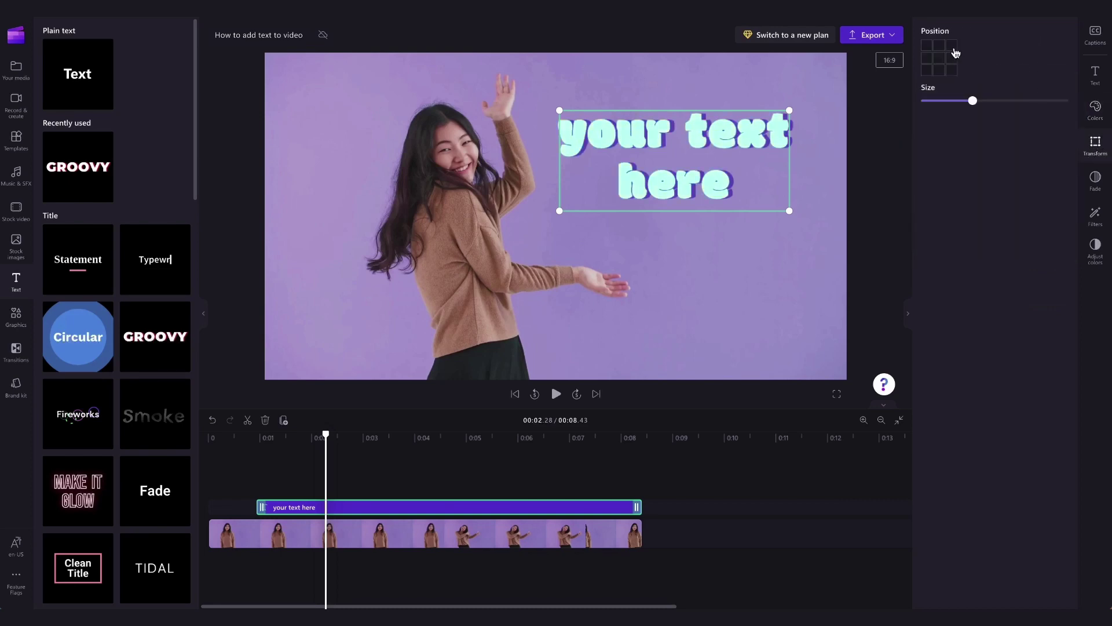
click(927, 58)
drag(973, 100, 996, 103)
click(940, 58)
click(603, 173)
drag(733, 138, 615, 190)
drag(531, 223, 720, 148)
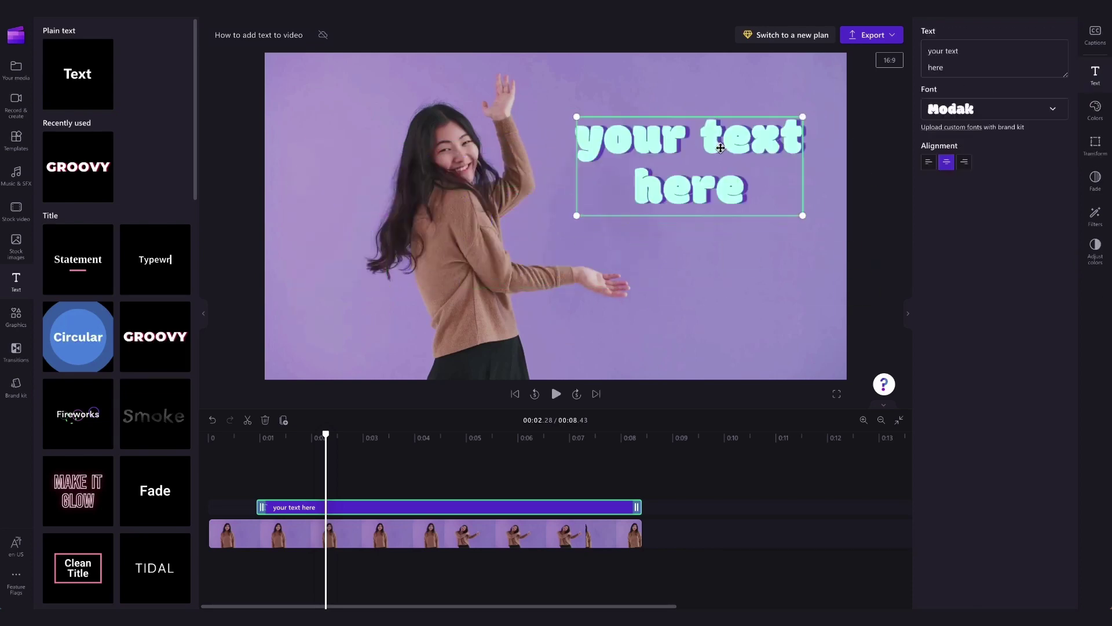
Preview the Slow zoom random filter on the title during playback.
click(1097, 180)
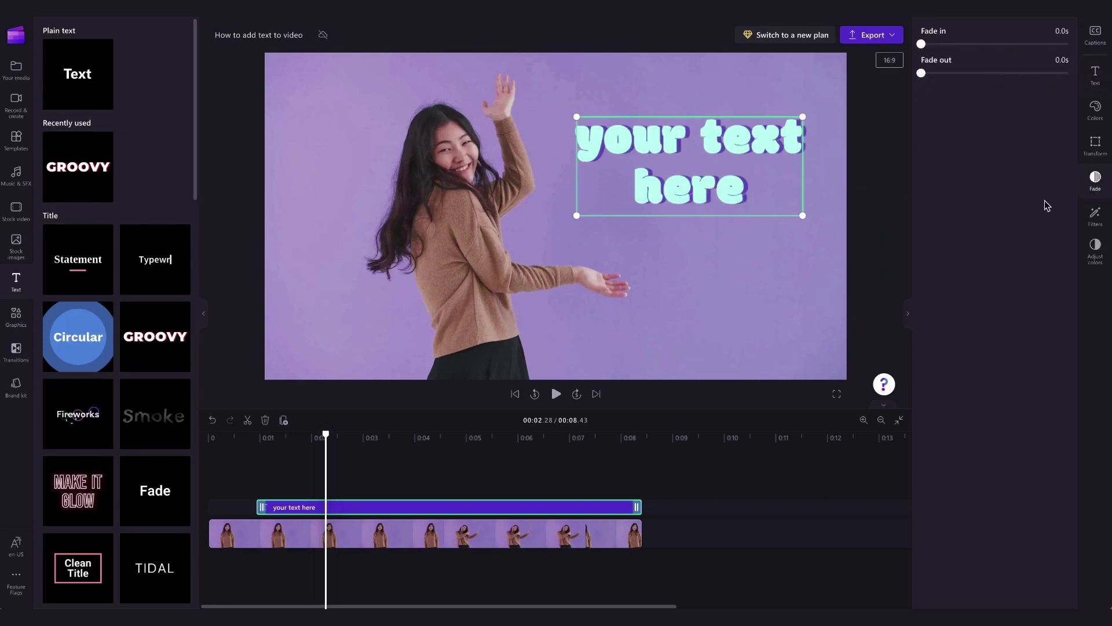
click(1097, 215)
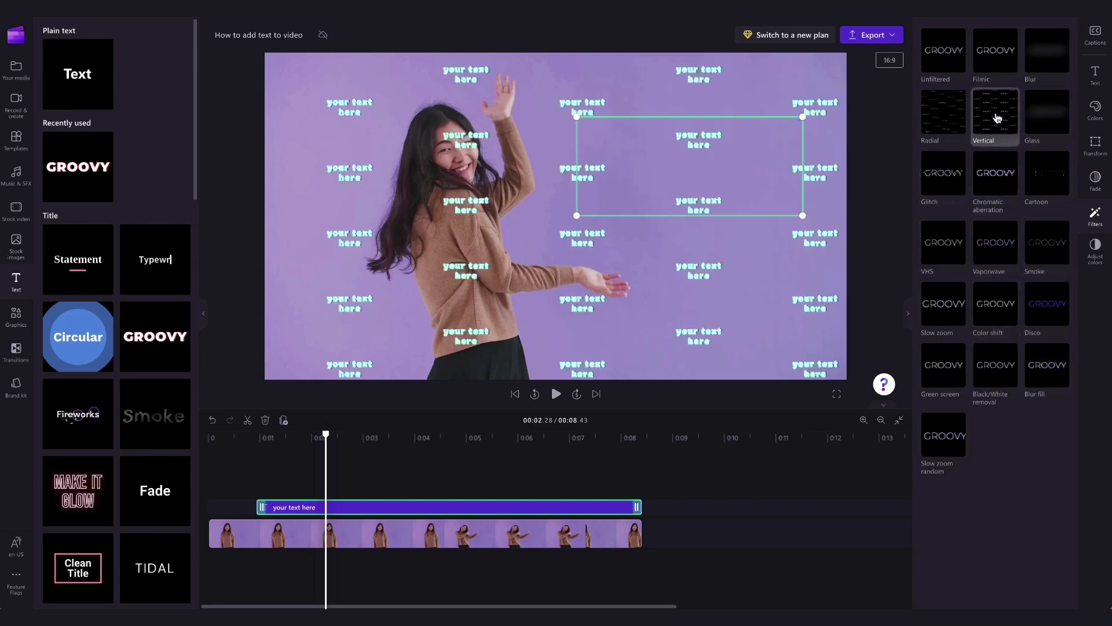
click(555, 394)
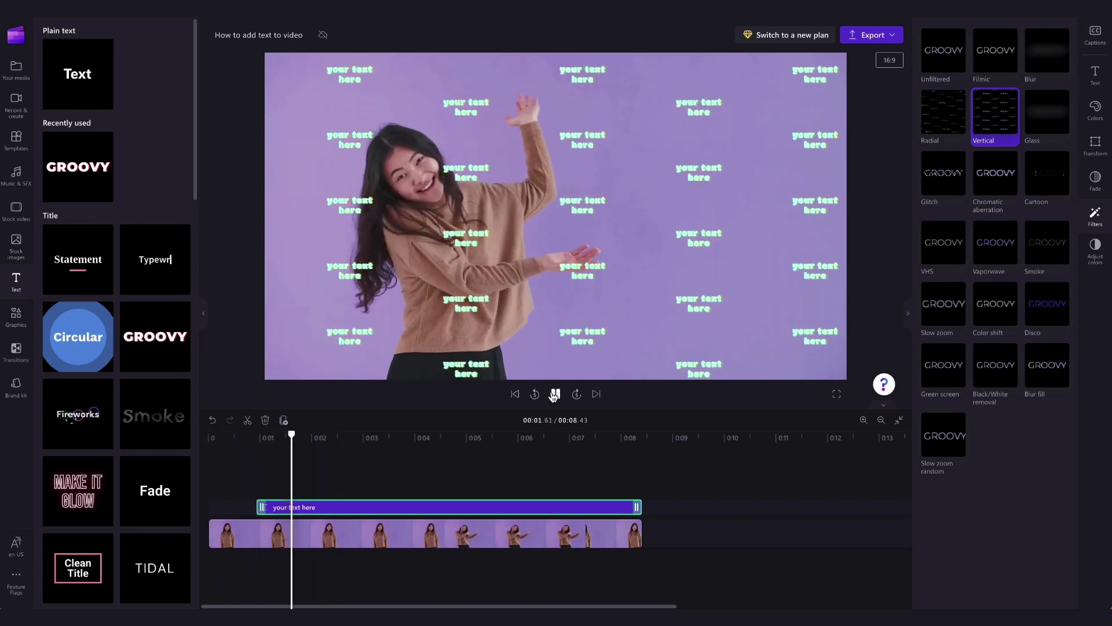
click(942, 434)
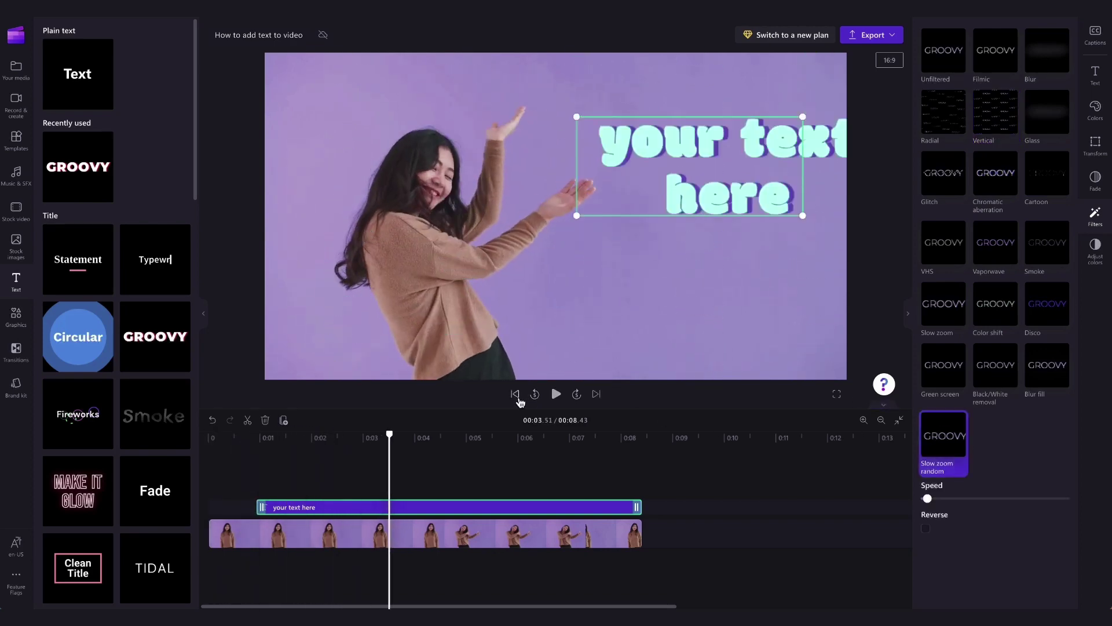
click(515, 394)
click(555, 394)
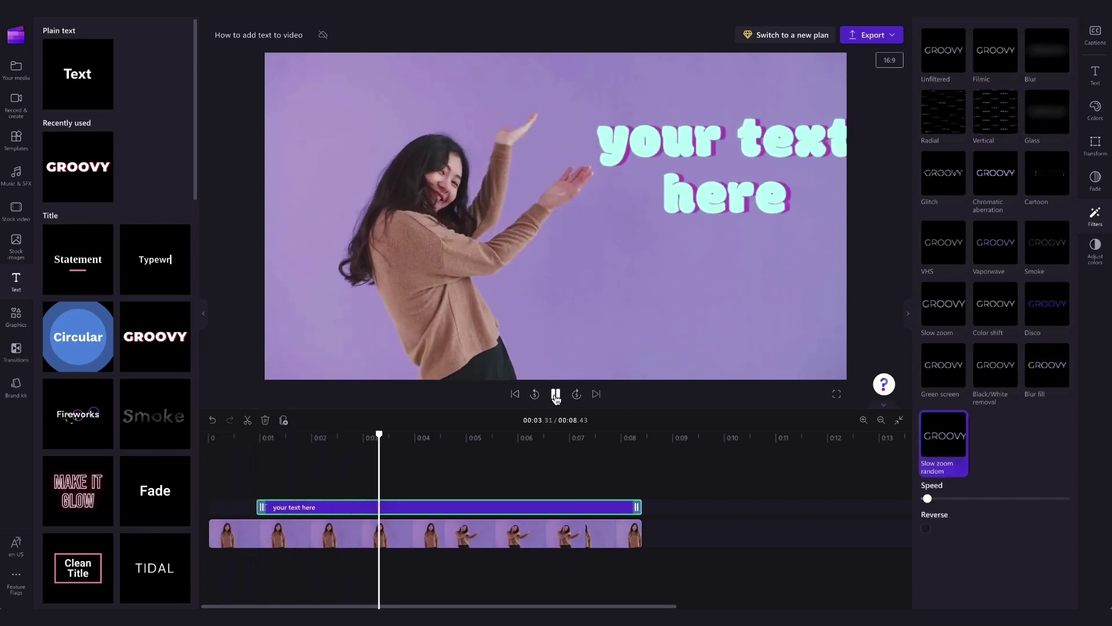
Preview the Vaporwave filter, then set the title back to Unfiltered.
click(995, 243)
click(515, 394)
click(556, 394)
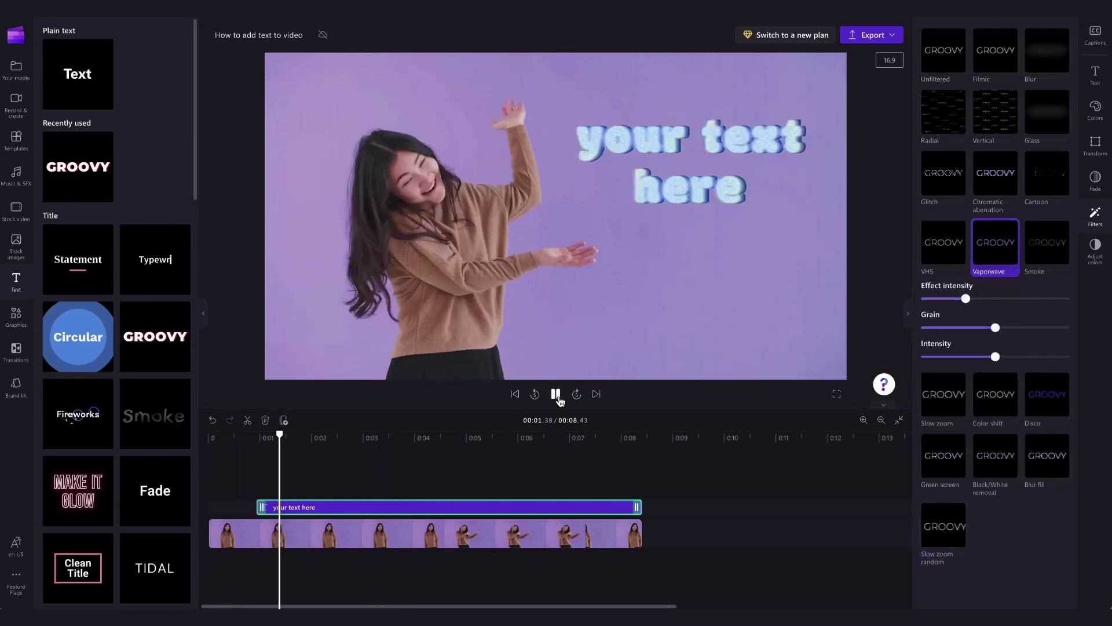
click(556, 395)
click(943, 53)
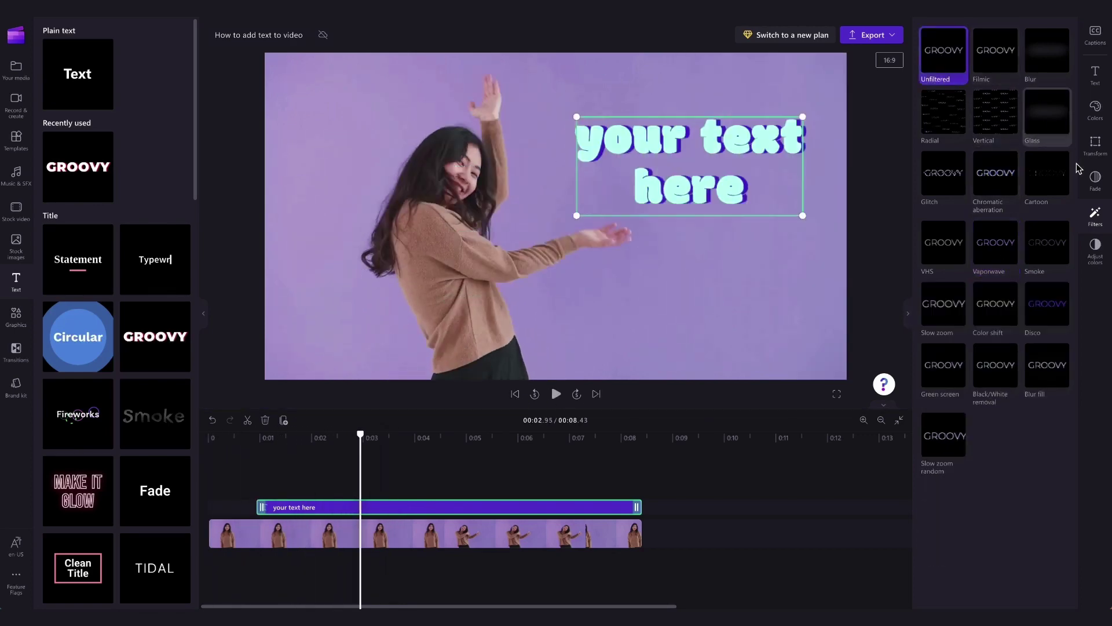
Try exposure and transparency adjustments on the title, leaving its mint look unchanged.
click(1095, 249)
mouse_move(1007, 95)
mouse_down()
mouse_move(1025, 95)
mouse_move(994, 95)
mouse_up()
mouse_move(1069, 211)
mouse_down()
mouse_move(983, 211)
mouse_move(1062, 212)
mouse_up()
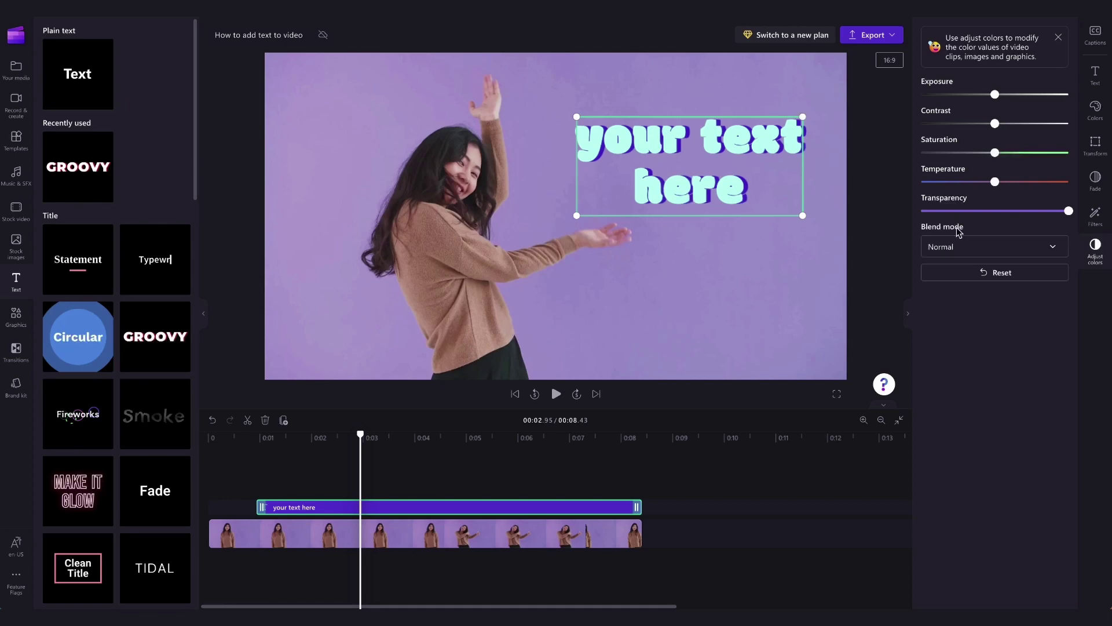
Play the finished preview, export at 1080p, and open the downloaded 'How to add text to video.mp4'.
click(908, 313)
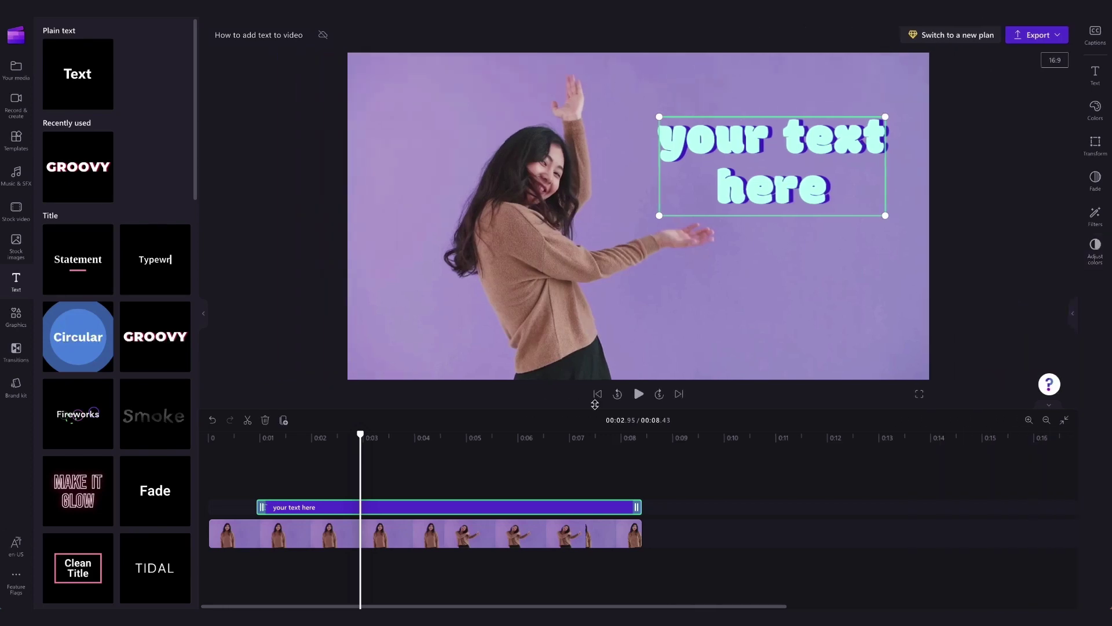
click(638, 394)
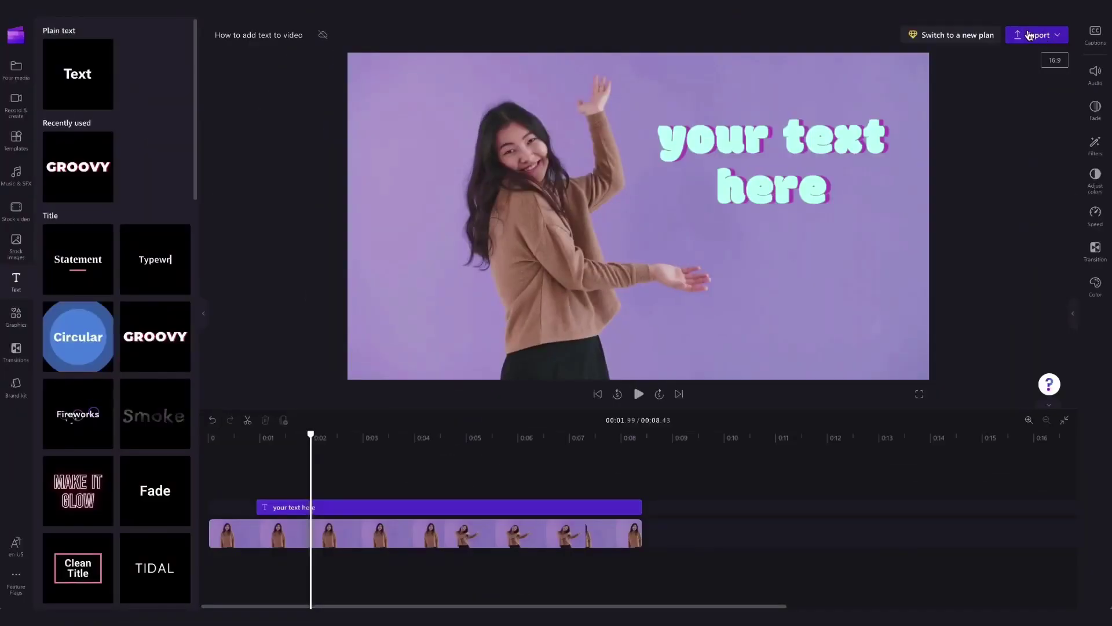
click(1037, 36)
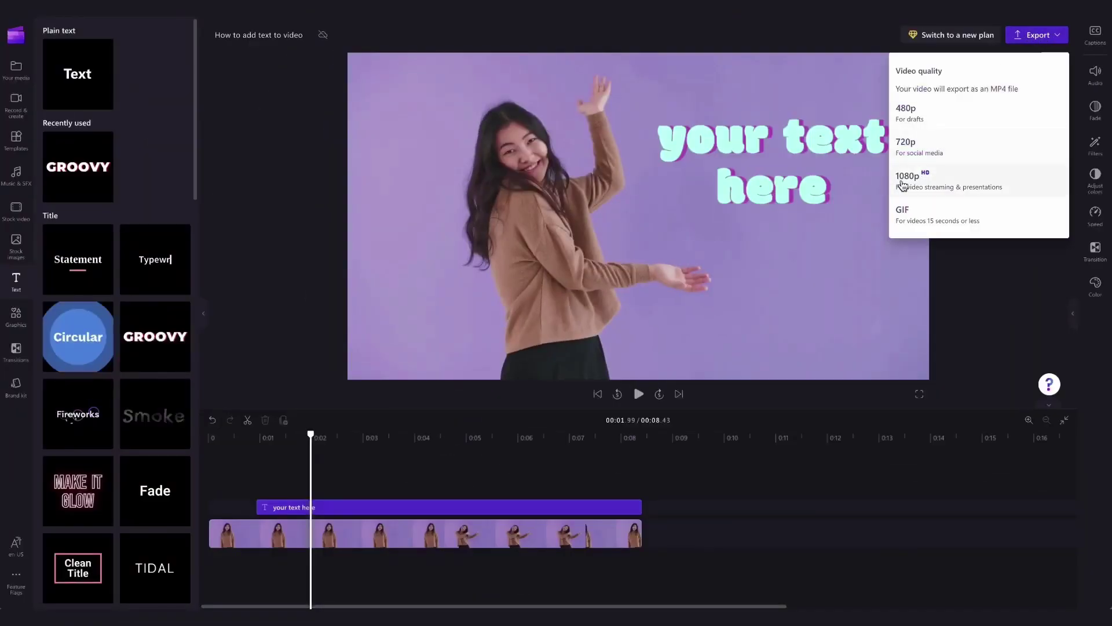
click(909, 181)
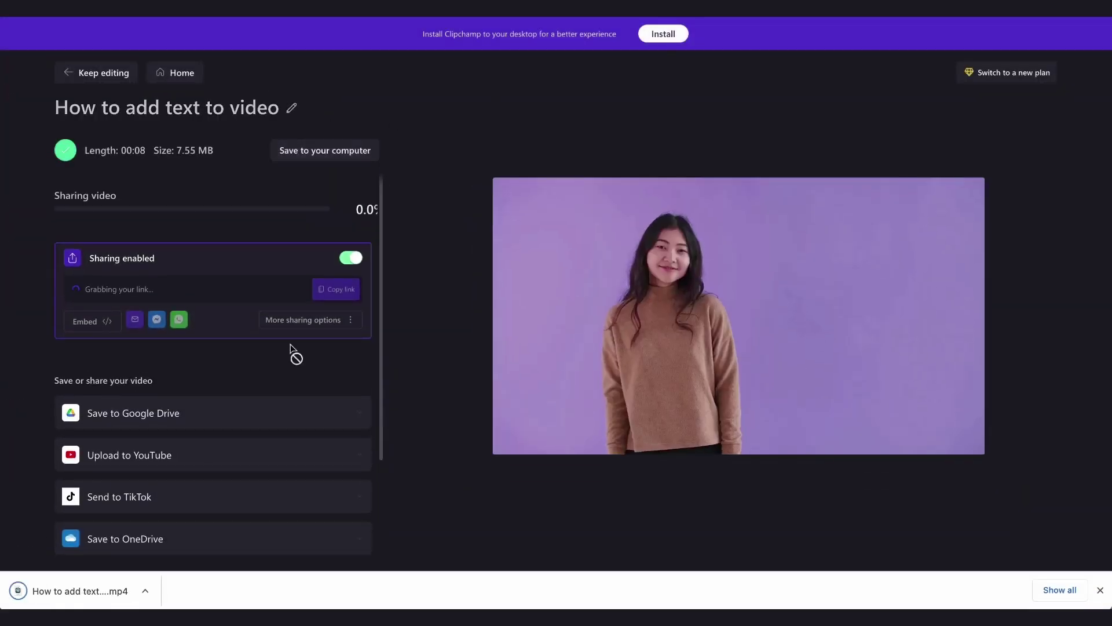
click(105, 597)
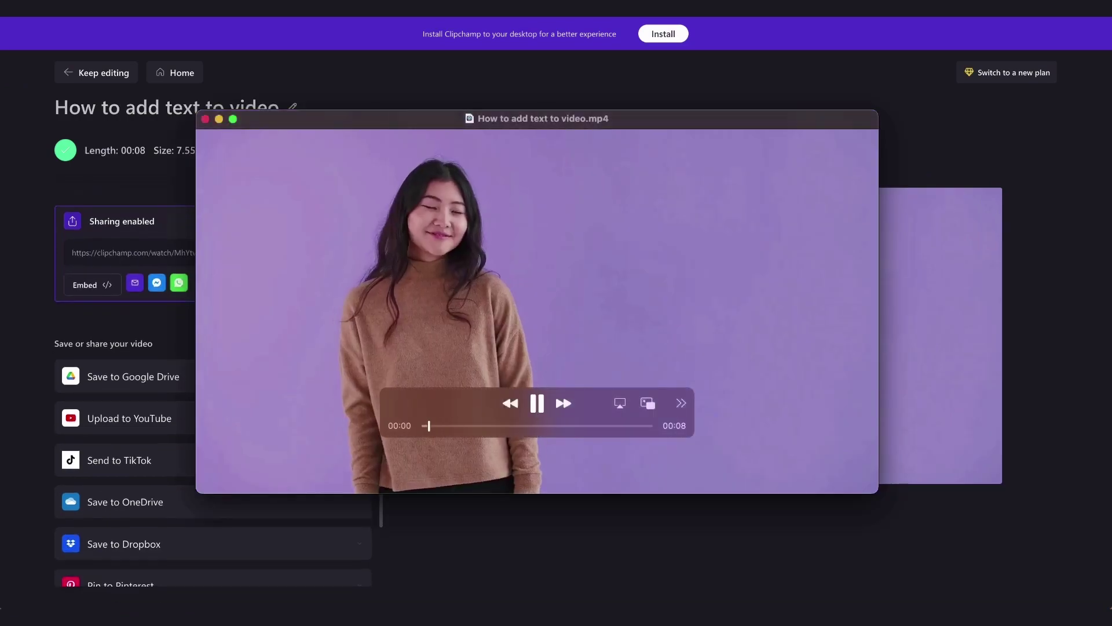